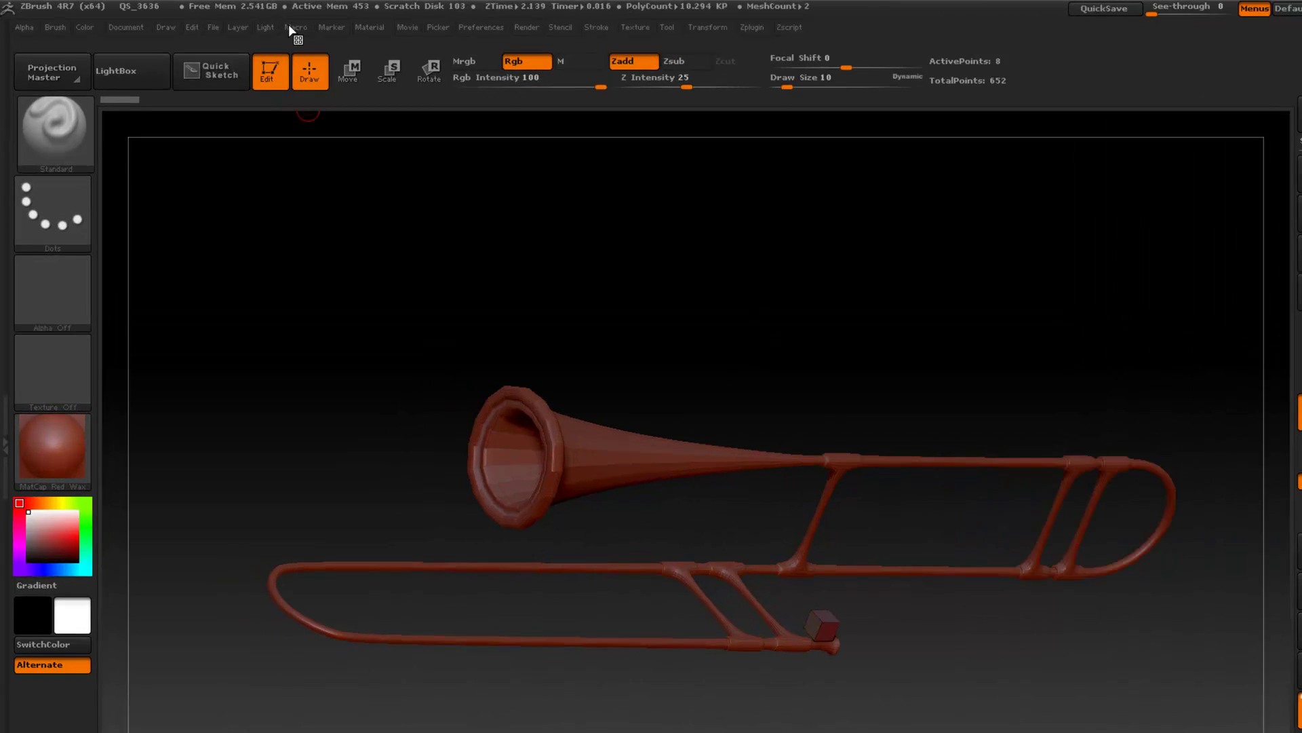
Step: Run the load-Brush-ZModeler-polygon macro and pick ZModeler-extrude as the current brush
click(242, 21)
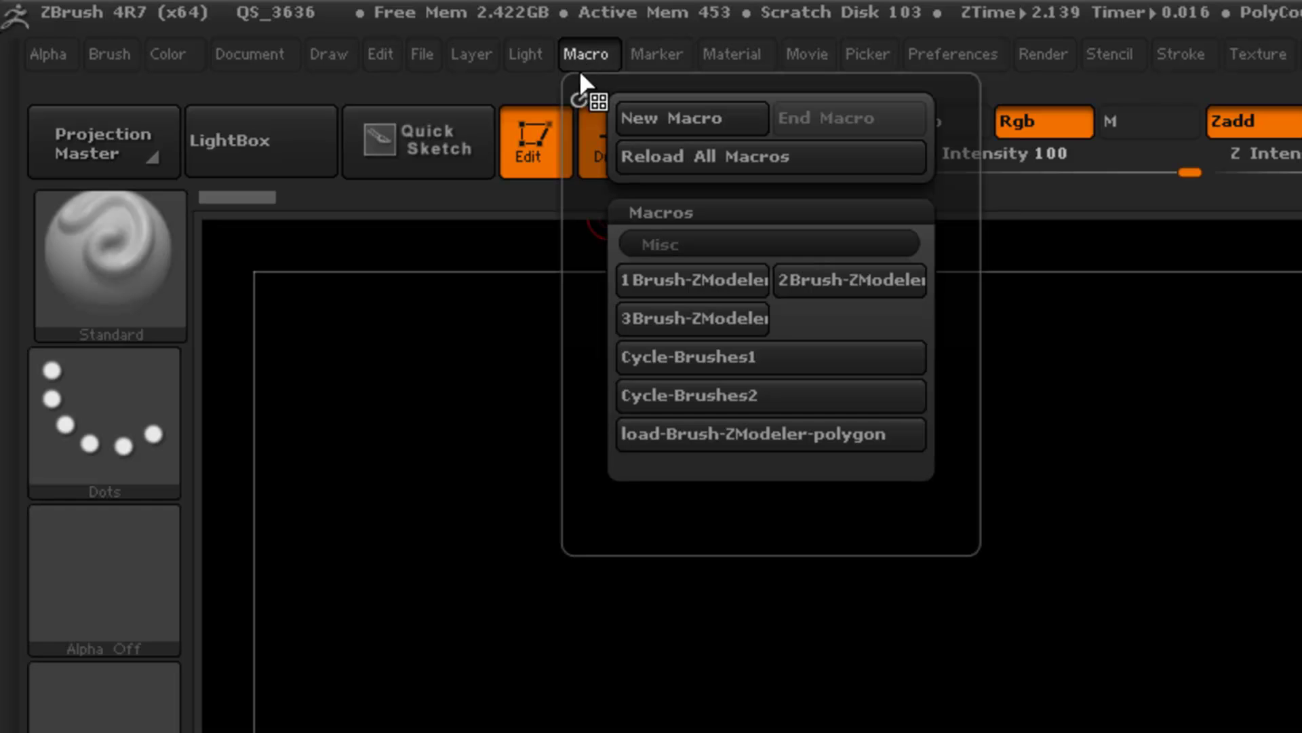
click(745, 427)
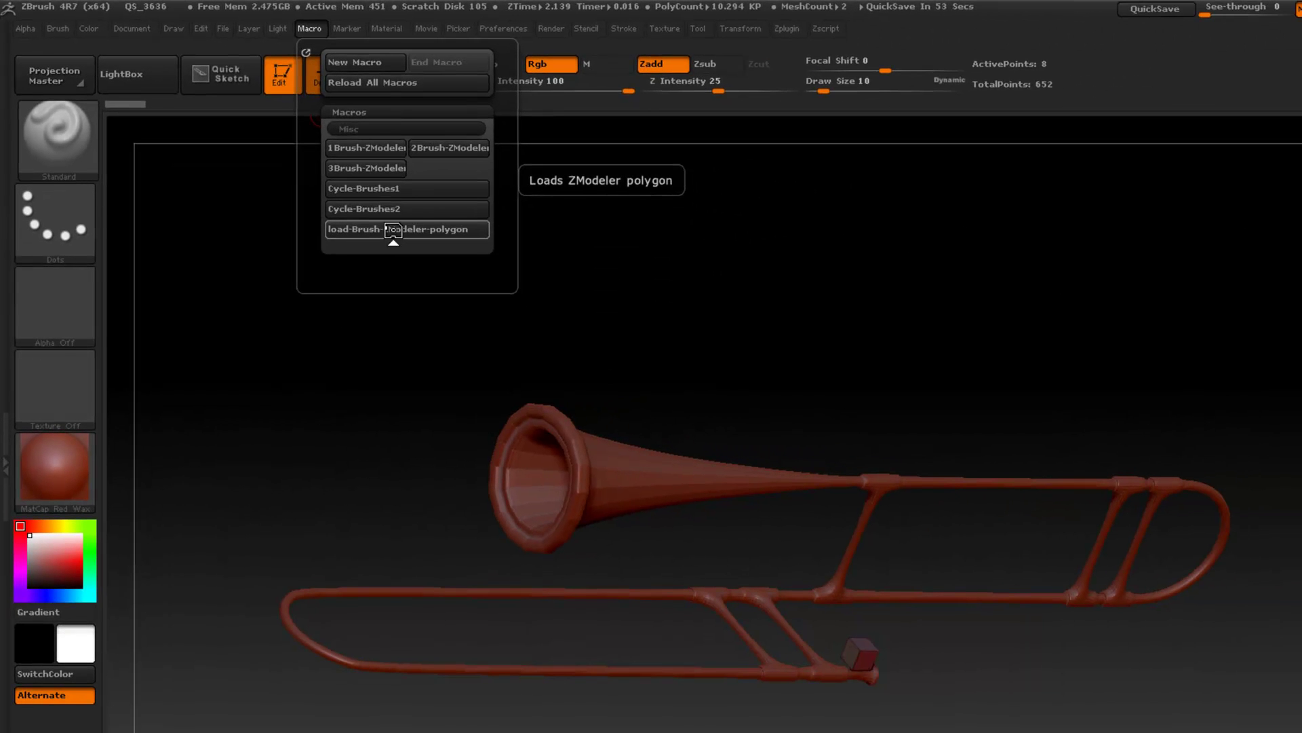
click(65, 157)
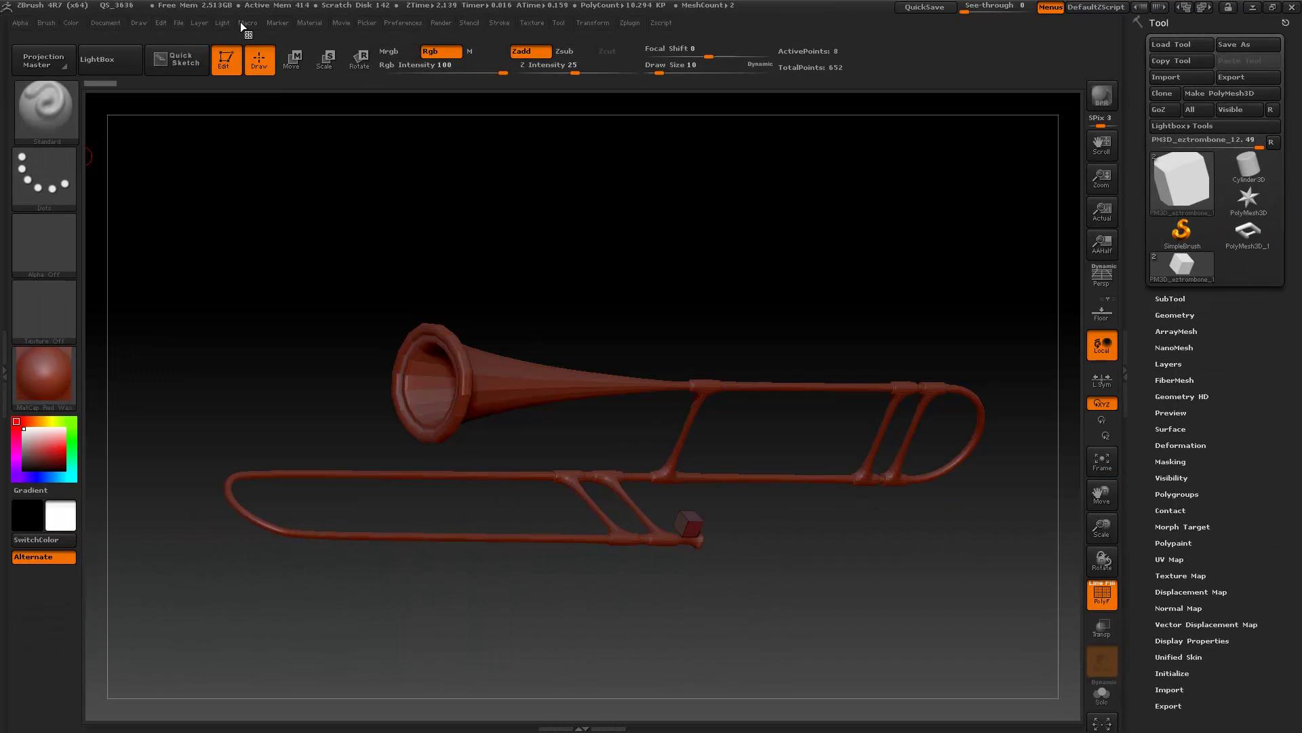
click(241, 23)
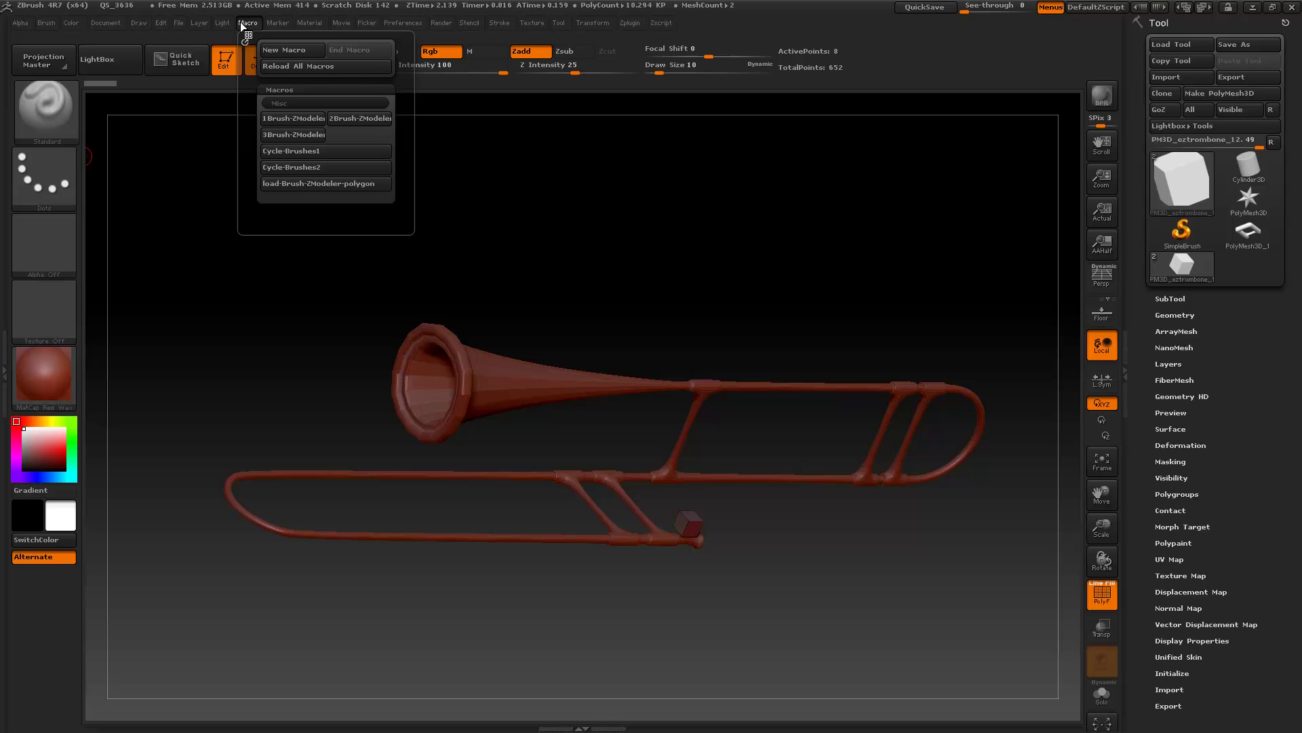
click(269, 190)
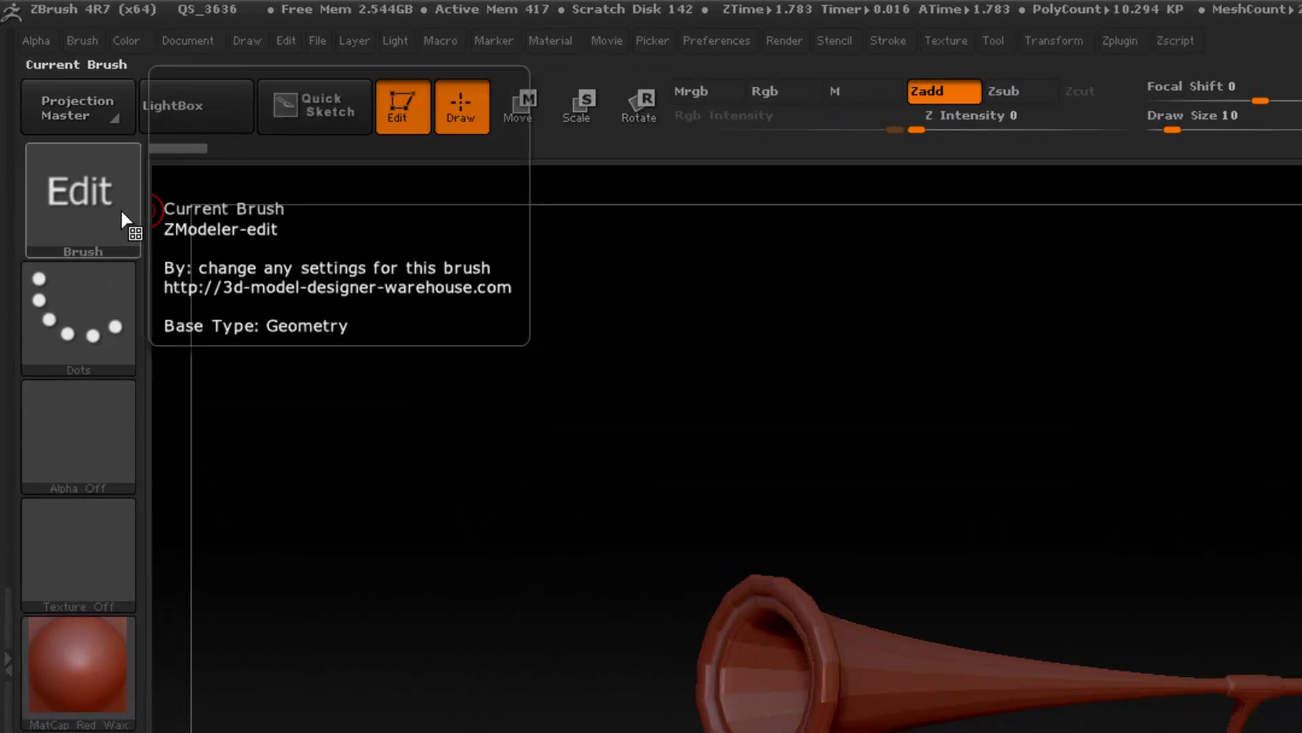
click(122, 213)
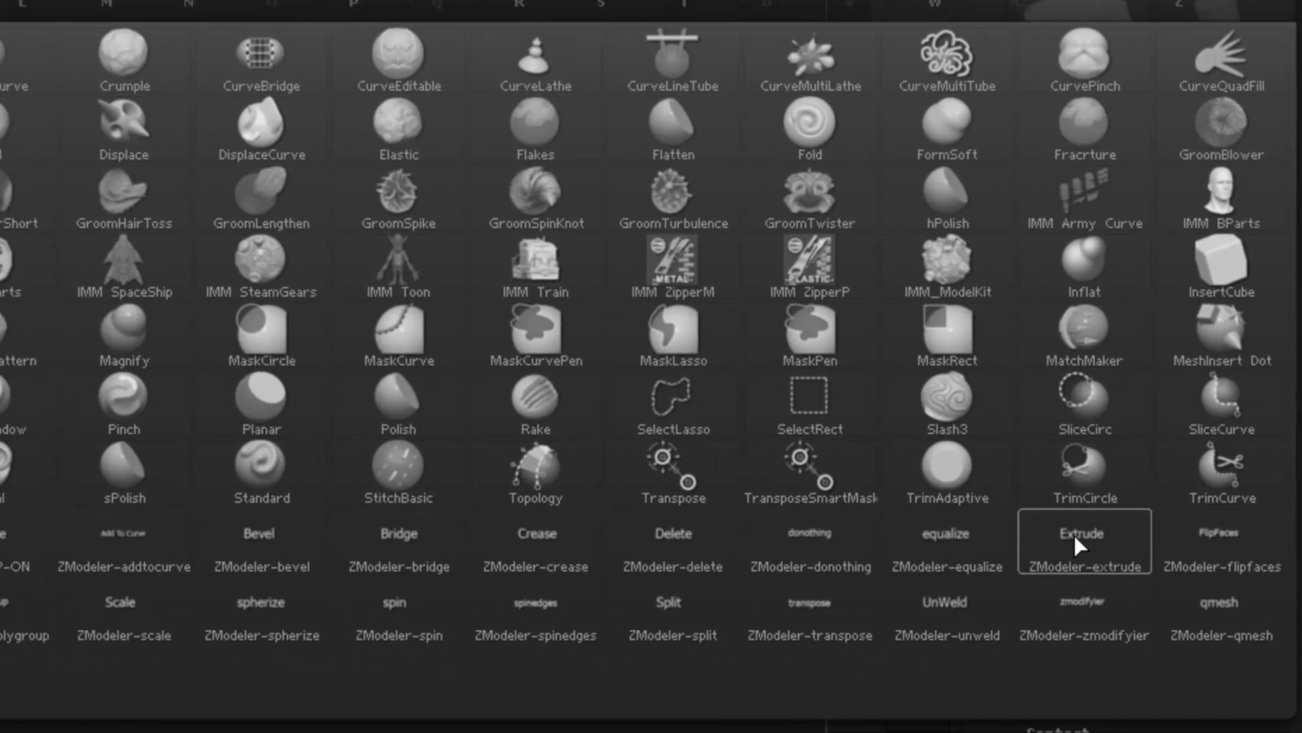
click(1074, 534)
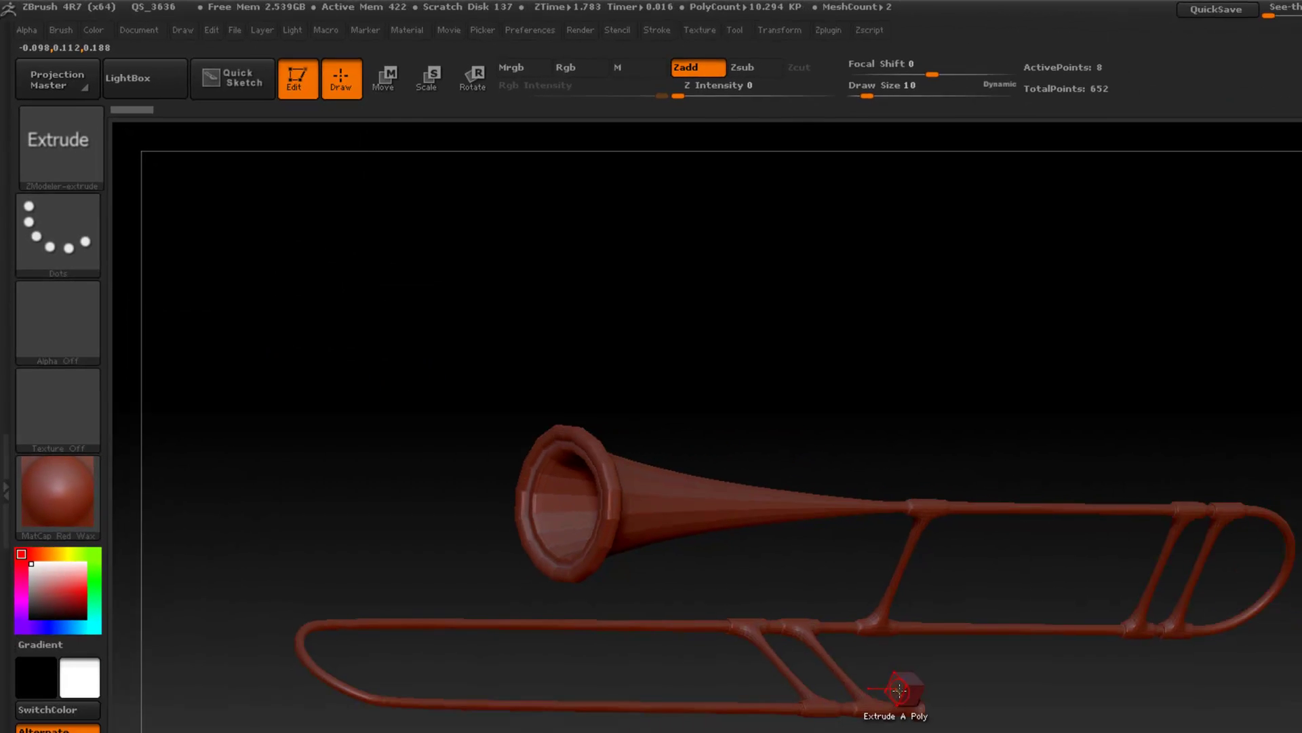
key(space)
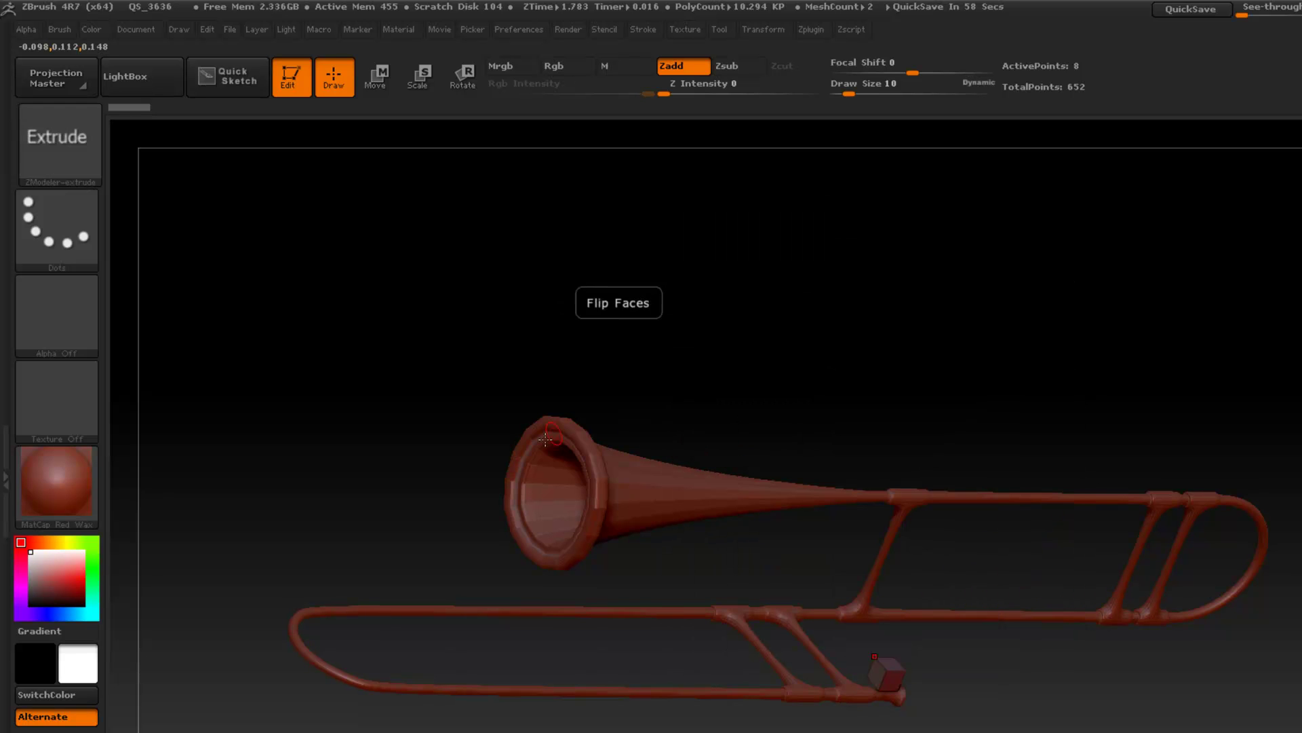
click(31, 152)
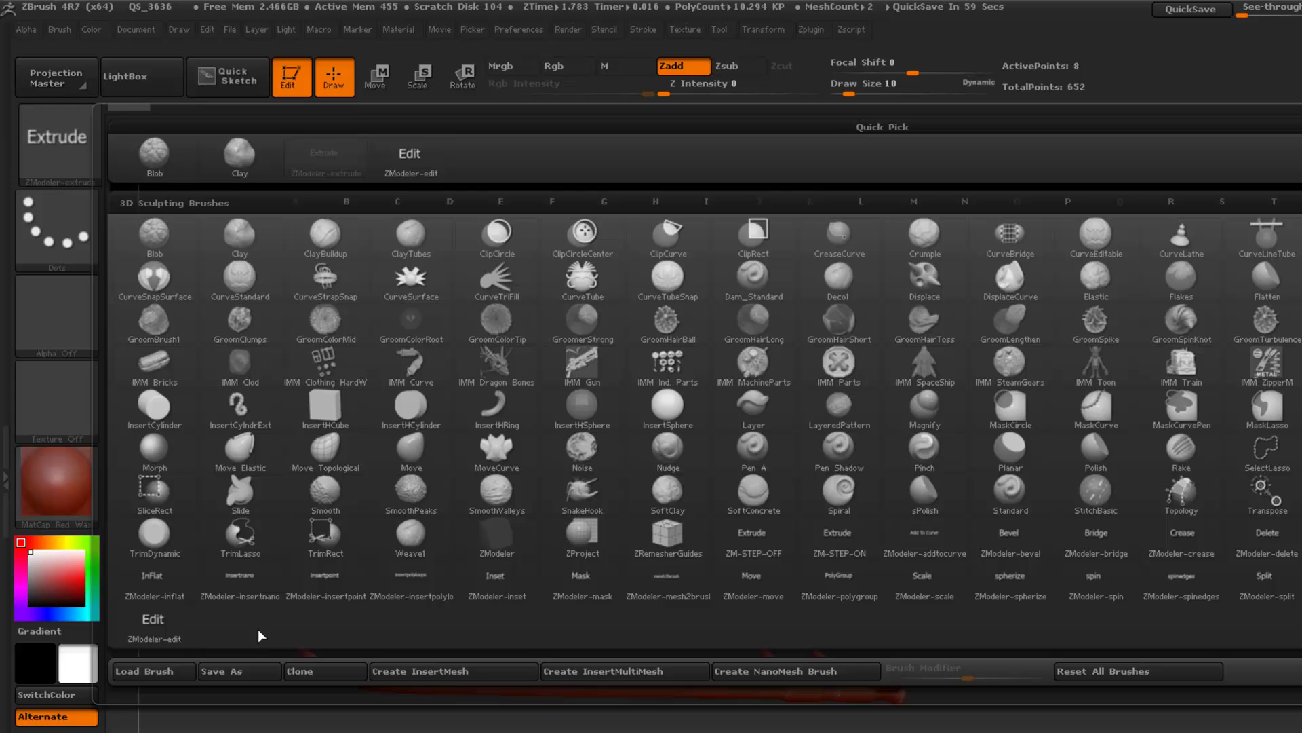
click(164, 627)
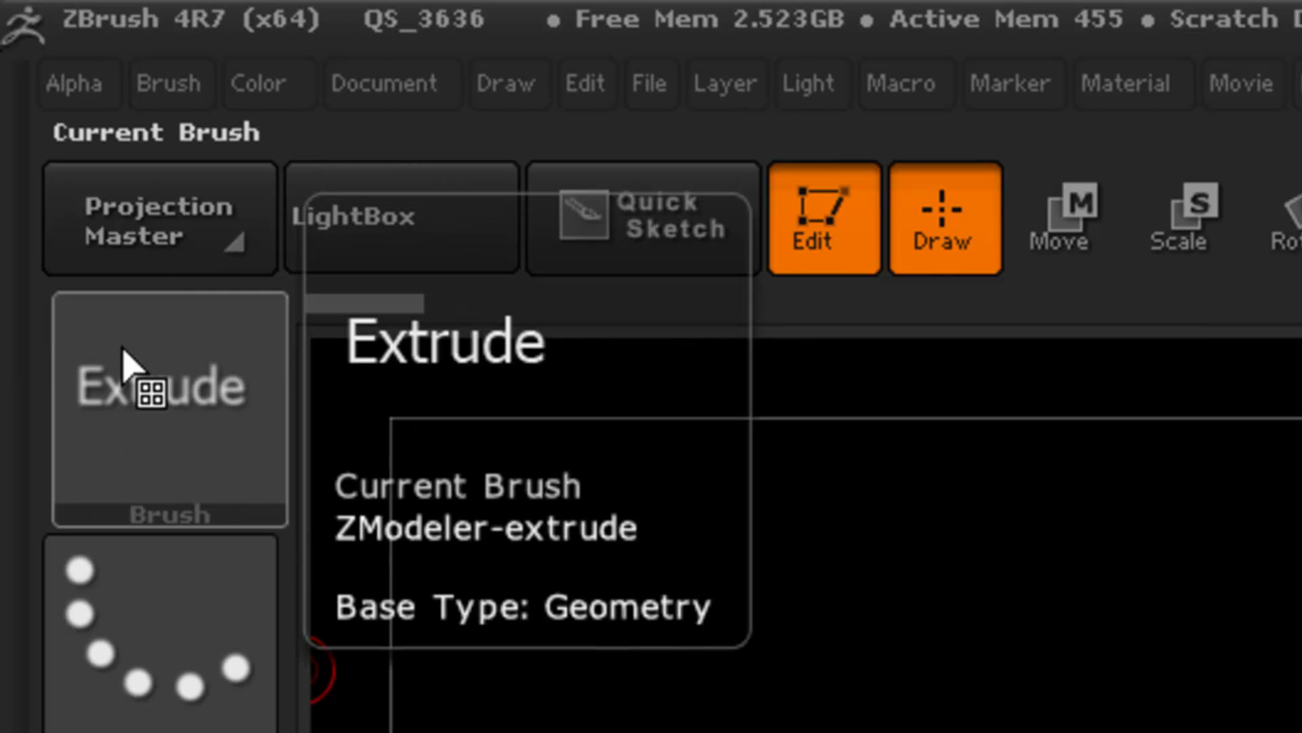
Step: Use Brush > Save As to store the preset as ZM-STEP-ON in ZStartup/BrushPresets
click(169, 89)
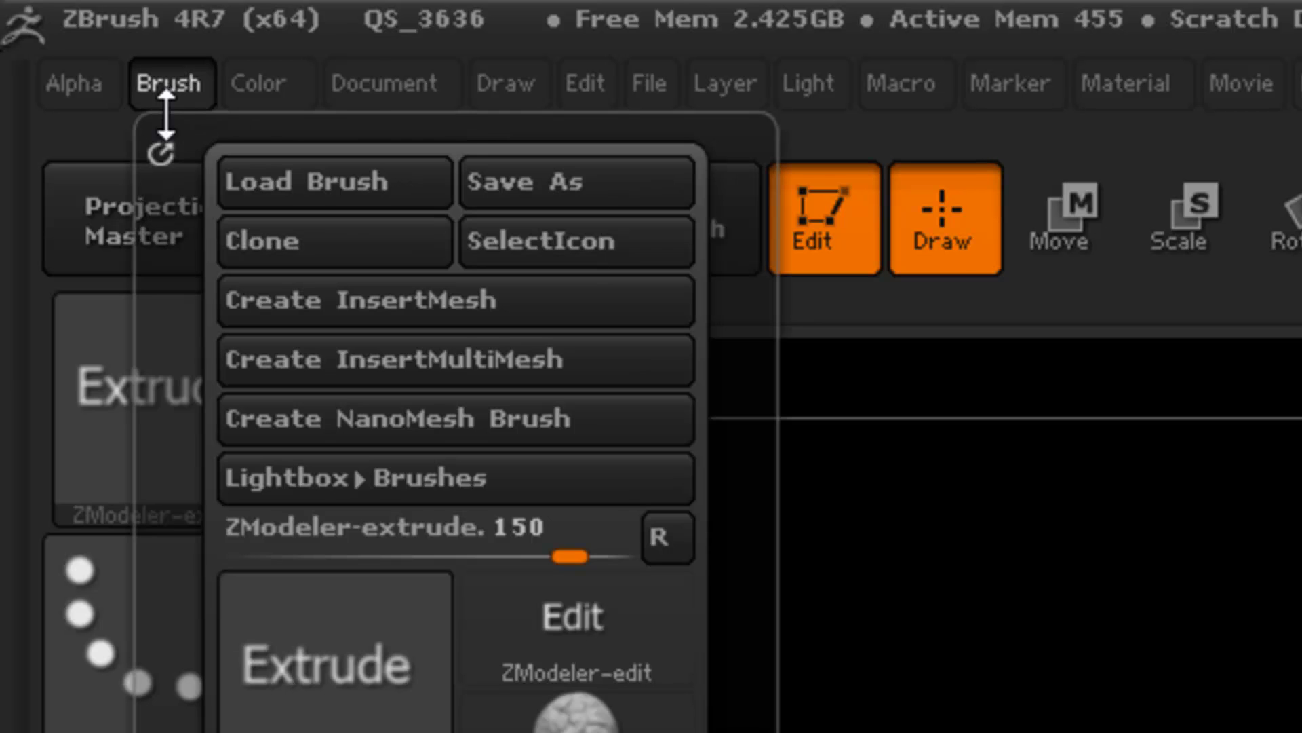
click(527, 185)
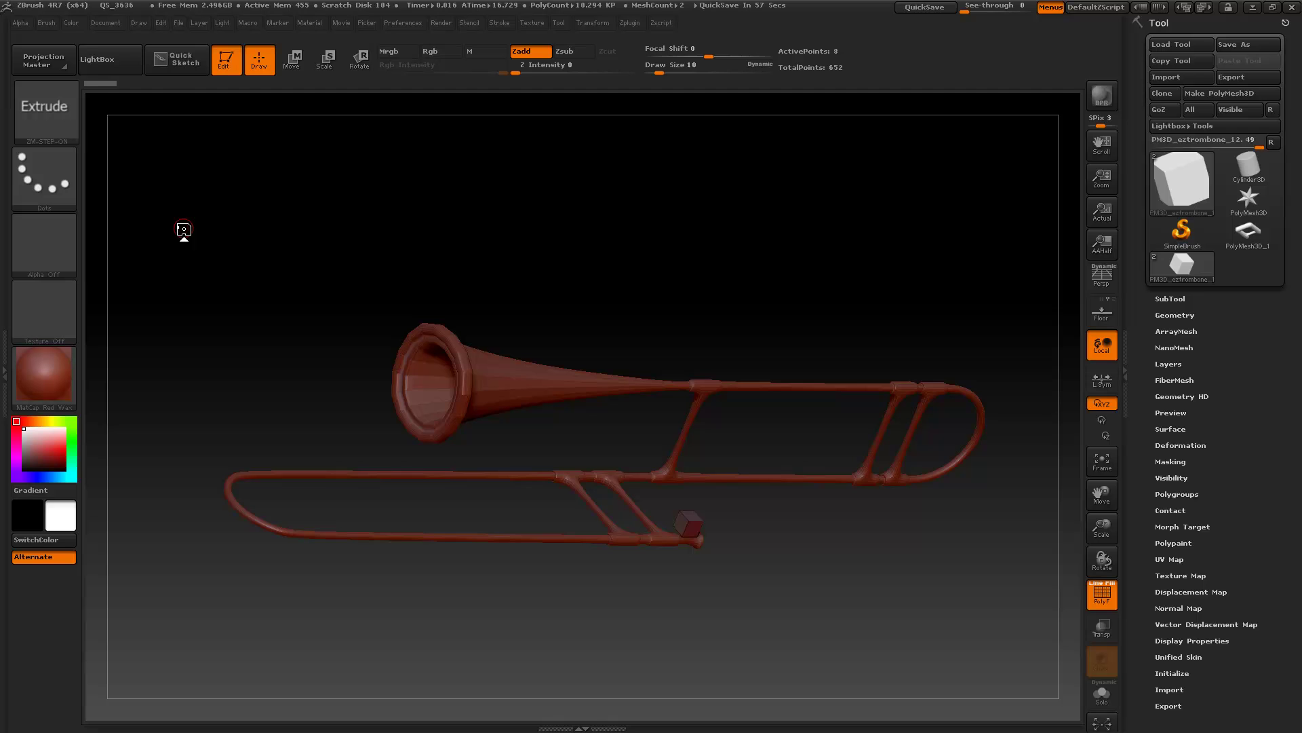
Step: Turn the view toward the slide's small cube and enable Step By Brush for extrusions
drag(522, 253, 538, 323)
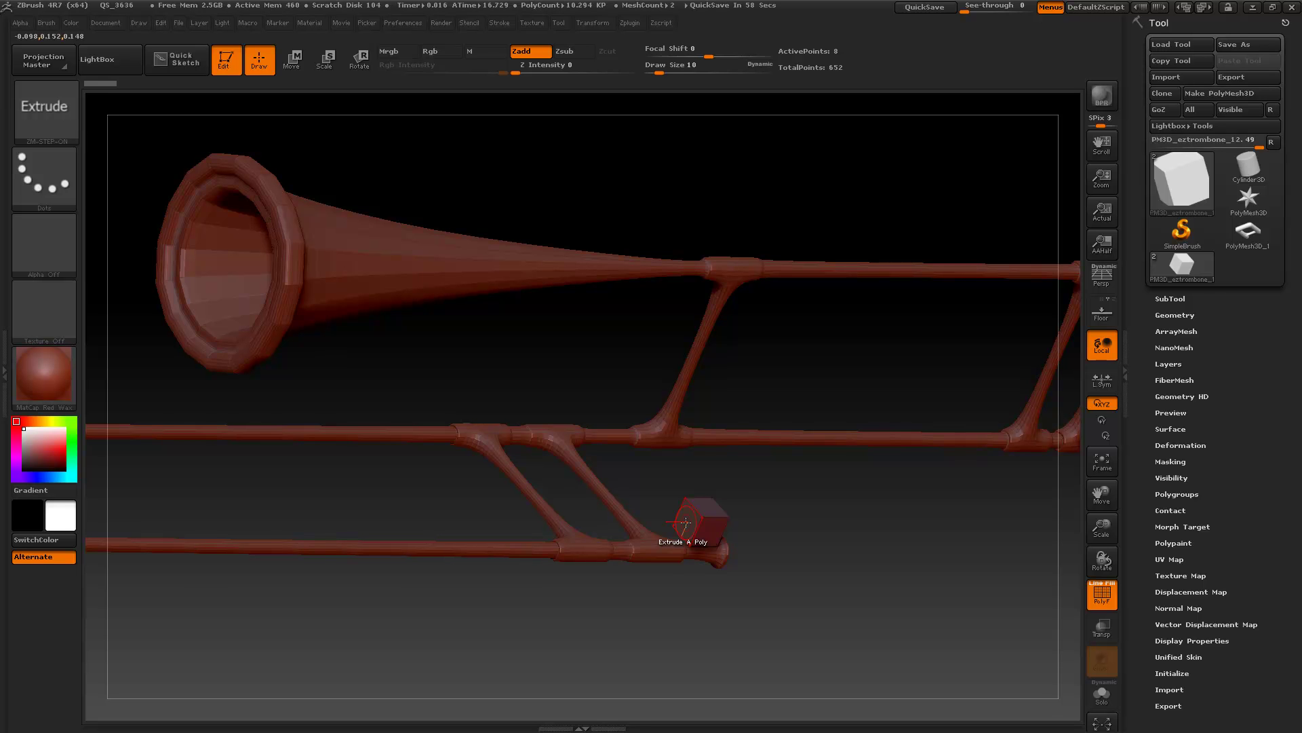
key(space)
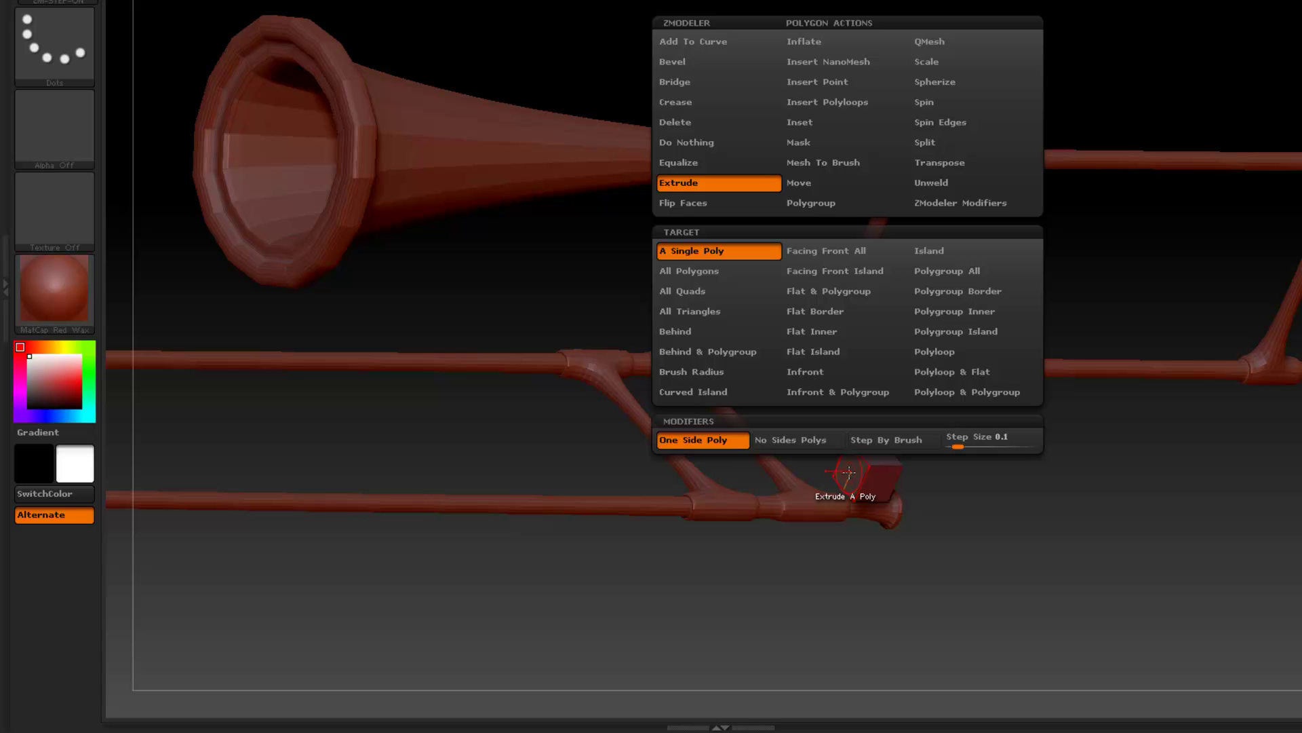
click(885, 441)
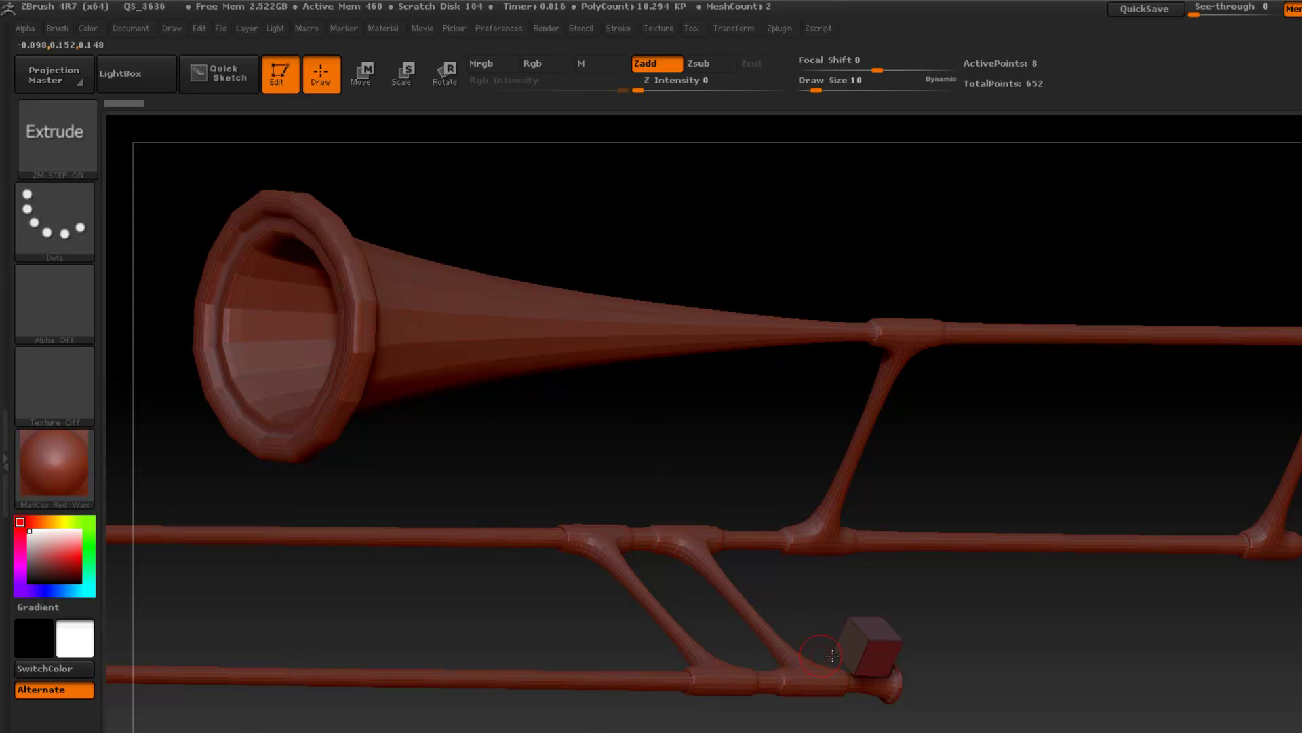
Step: Undo the first long cube extrusion and set the draw size to 20
drag(850, 652, 491, 633)
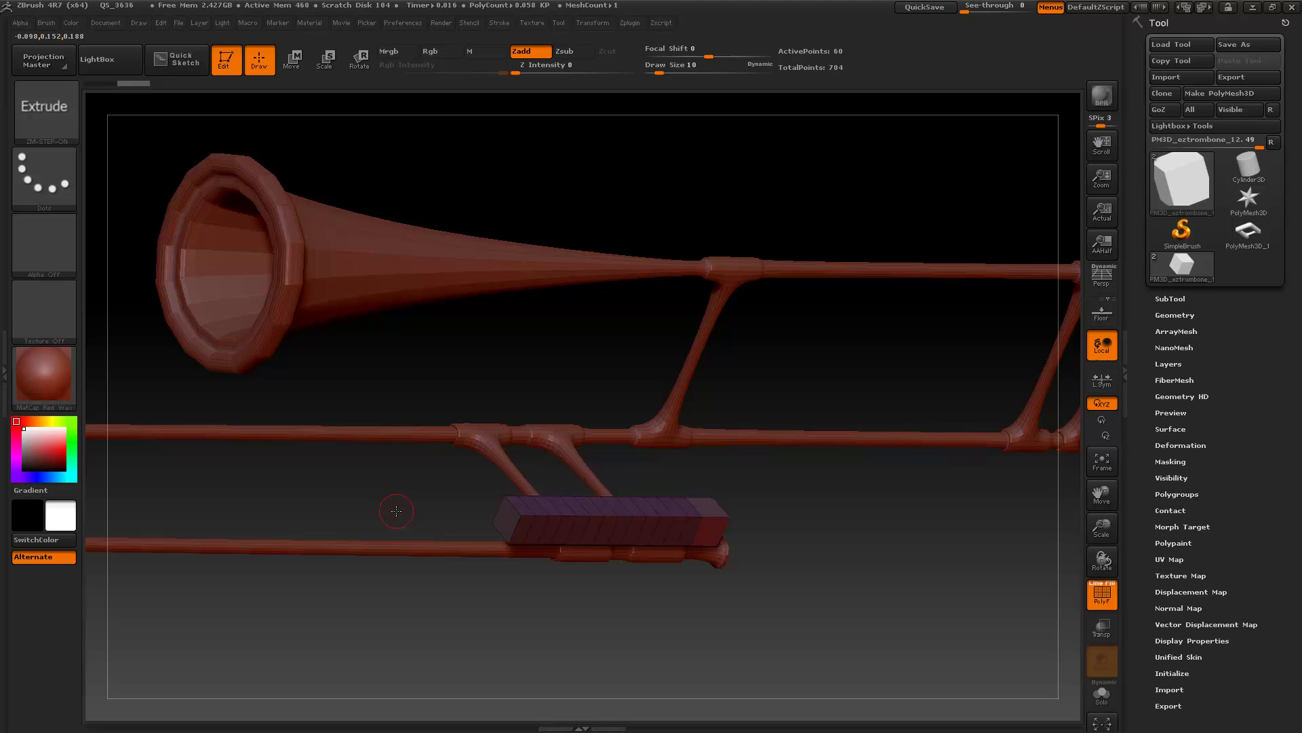
key(ctrl+z)
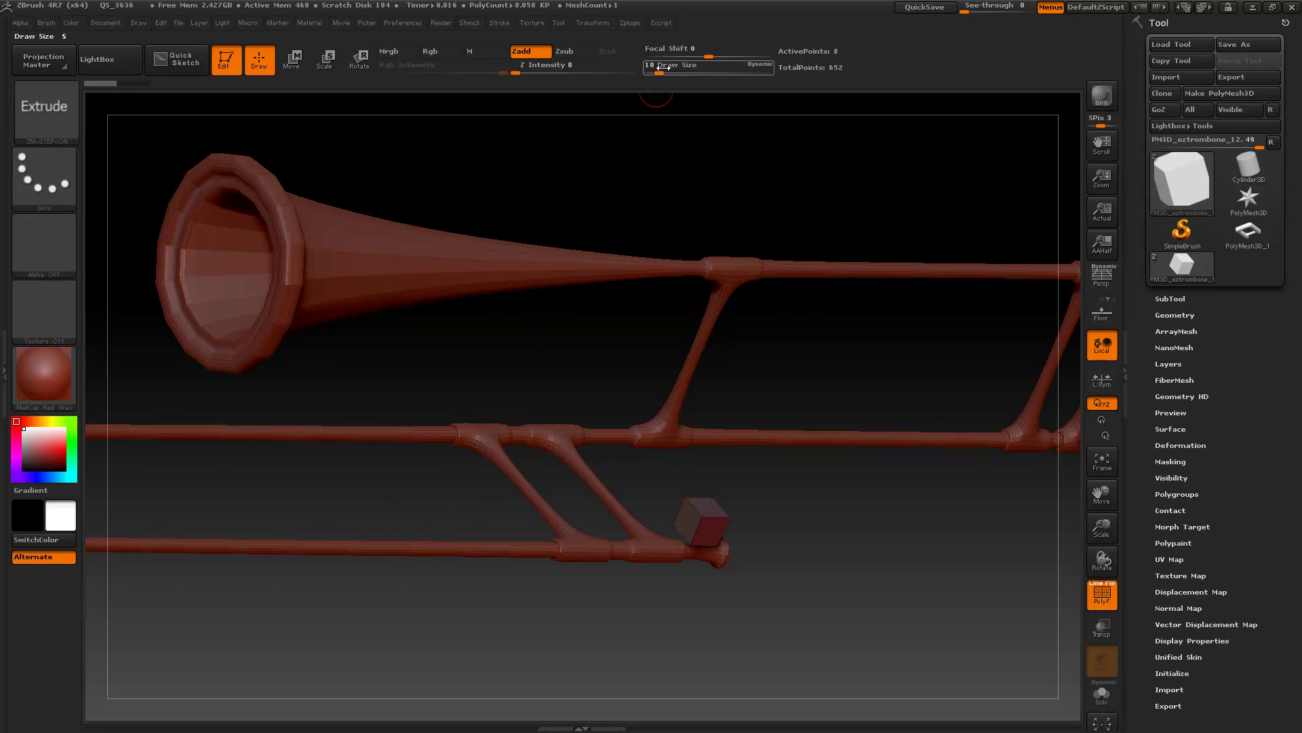
text(20)
key(Return)
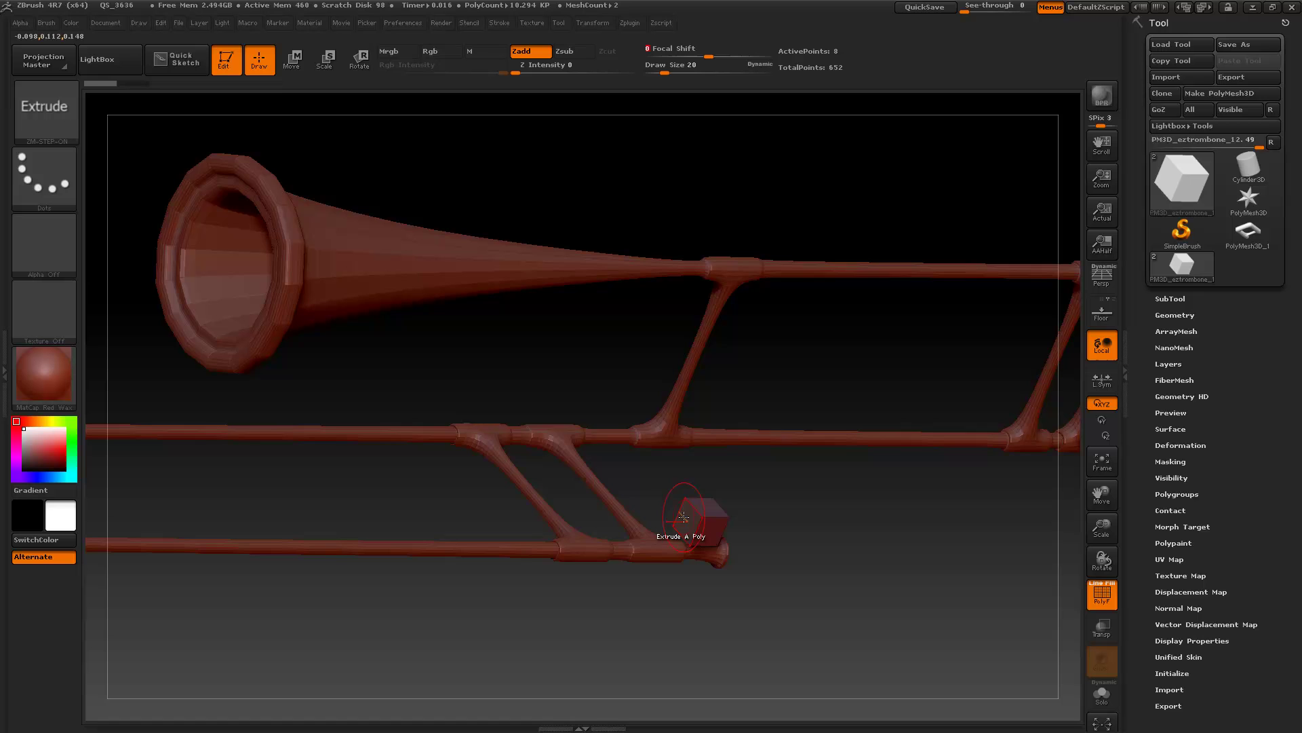
Step: Extrude the cube face leftward in steps into a segmented bar reaching the slide loop
drag(671, 532, 360, 506)
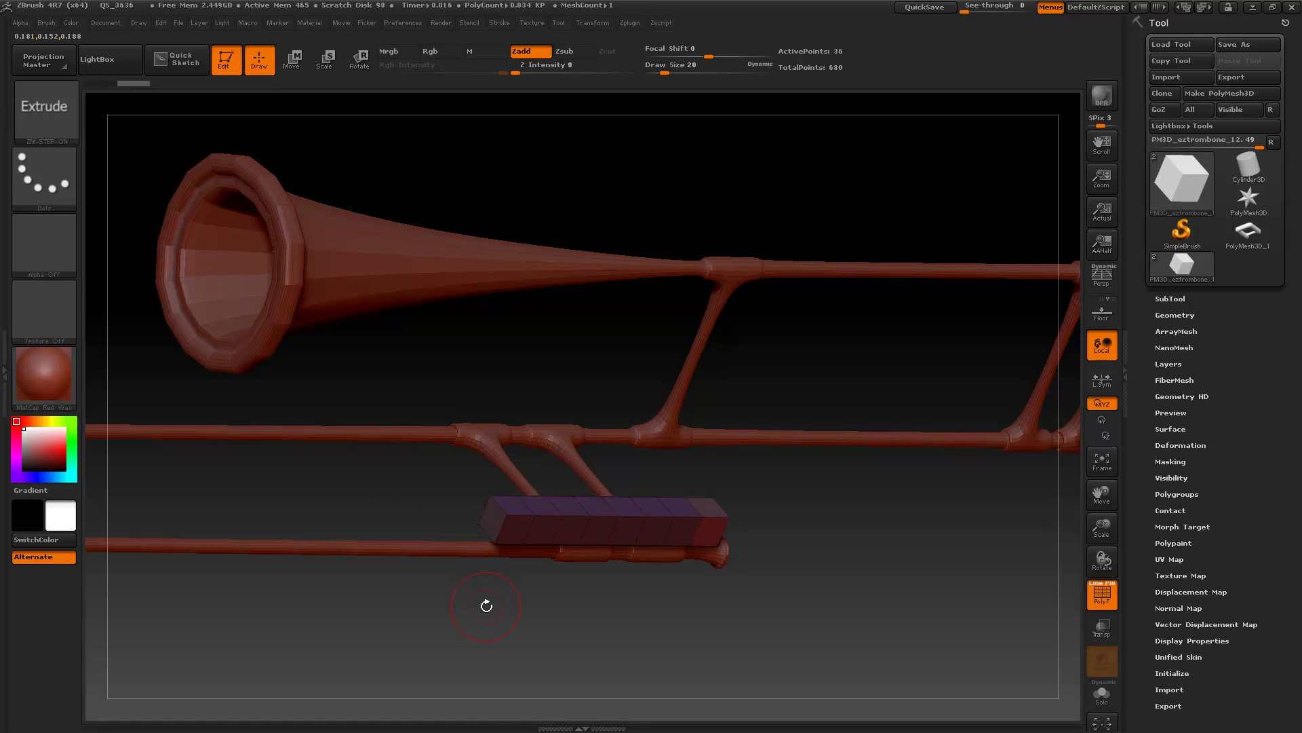
alt+drag(487, 606, 585, 587)
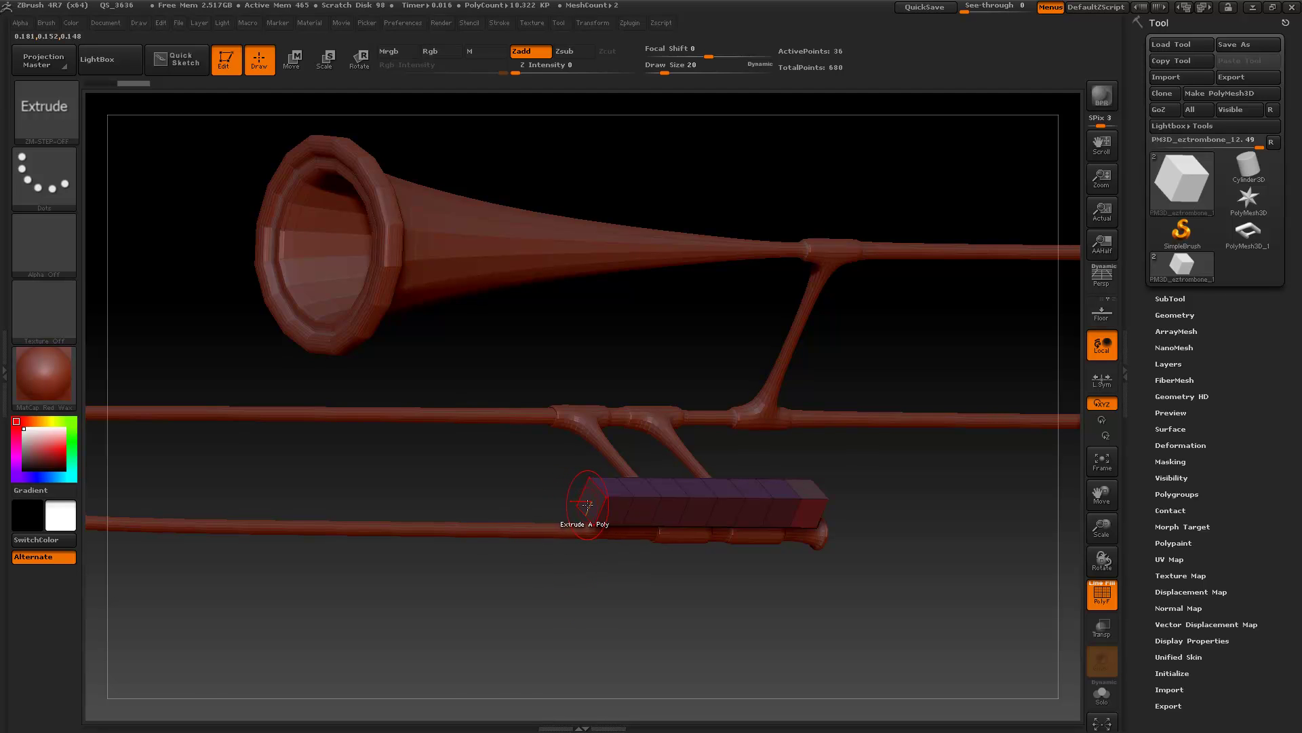
drag(587, 505, 375, 506)
alt+drag(391, 556, 585, 561)
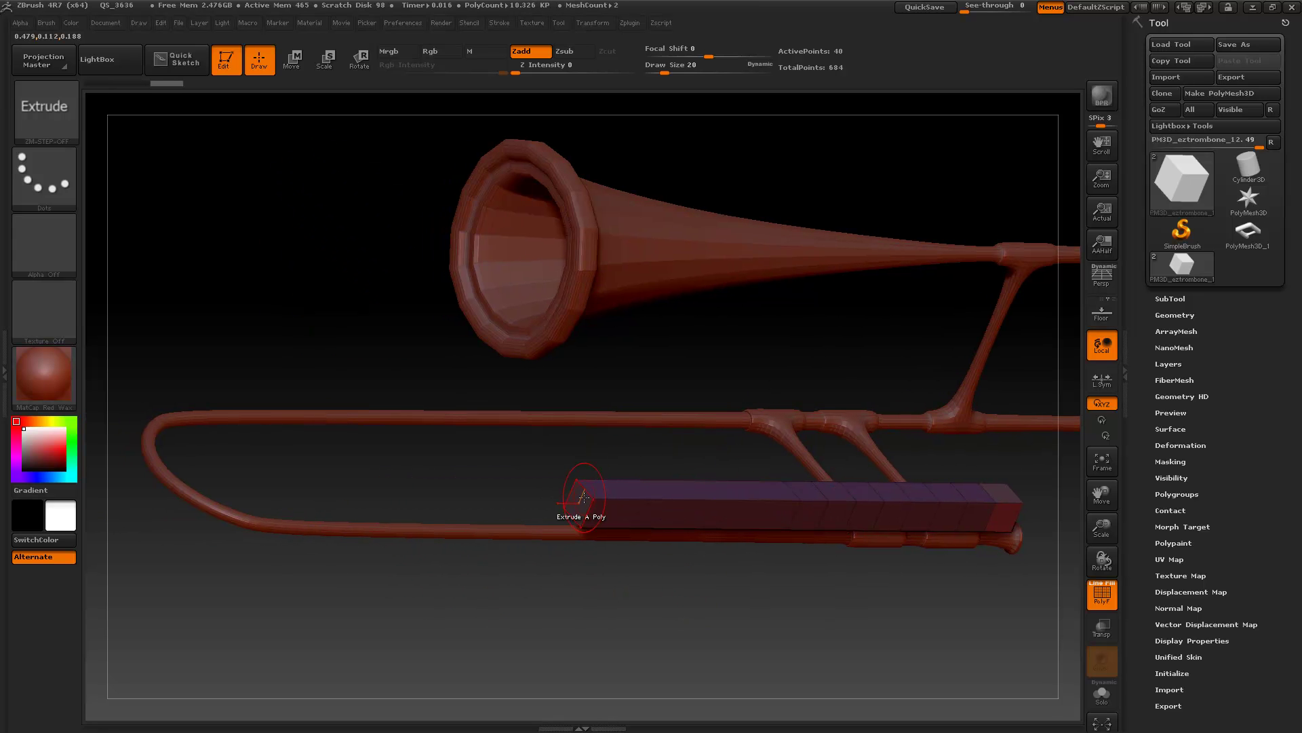
drag(584, 497, 303, 505)
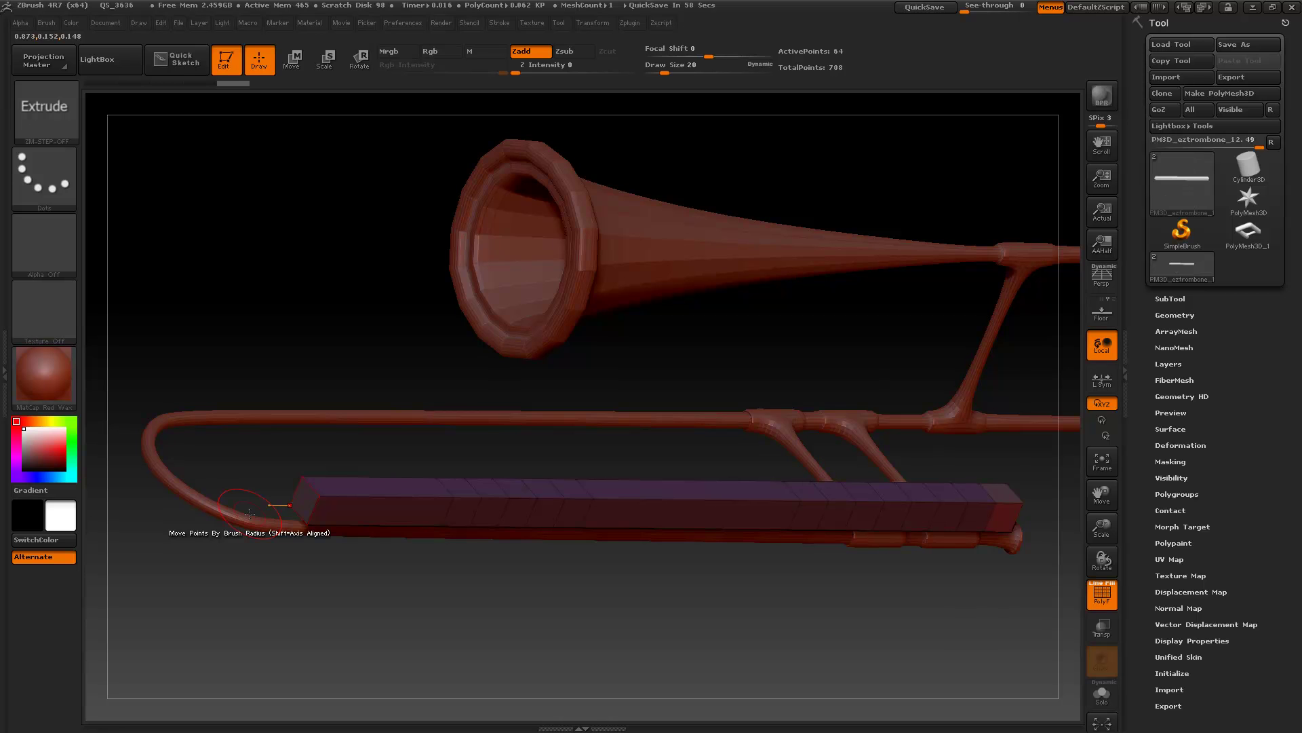
click(50, 109)
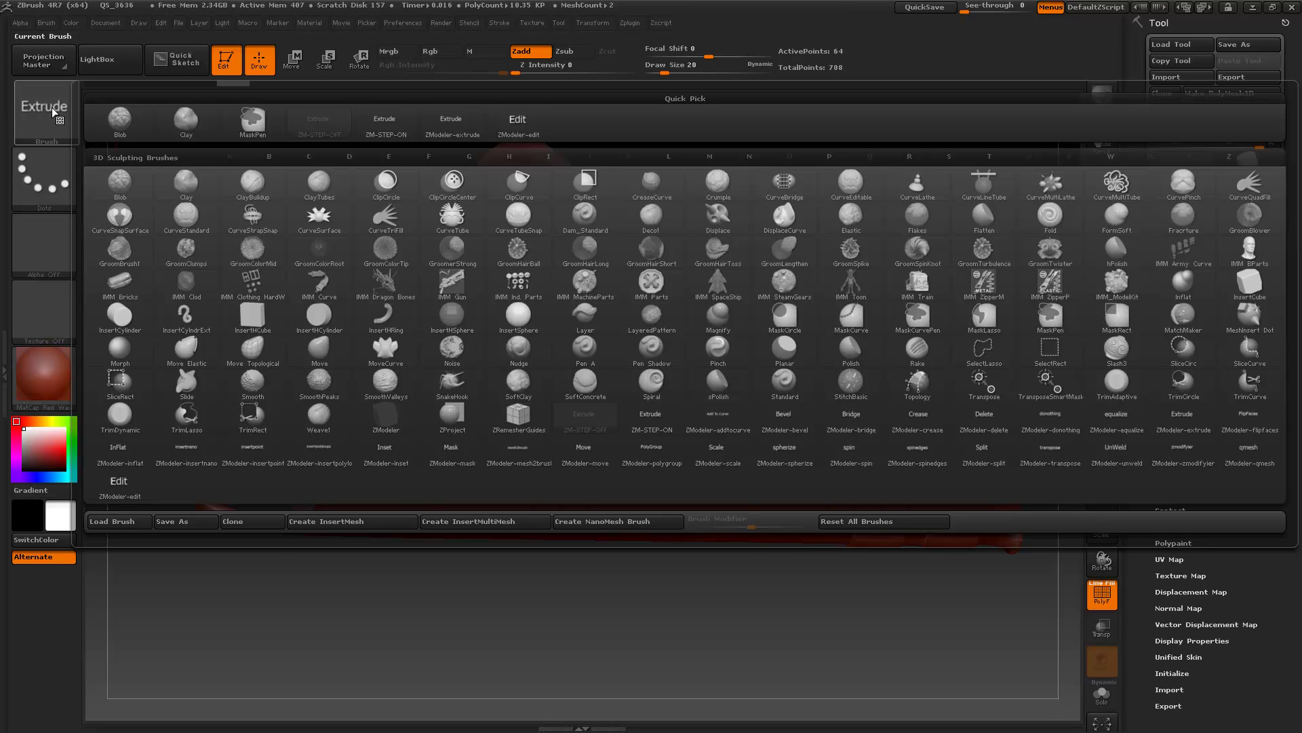
Step: Apply Reset All Brushes, returning the current brush to Standard
click(873, 521)
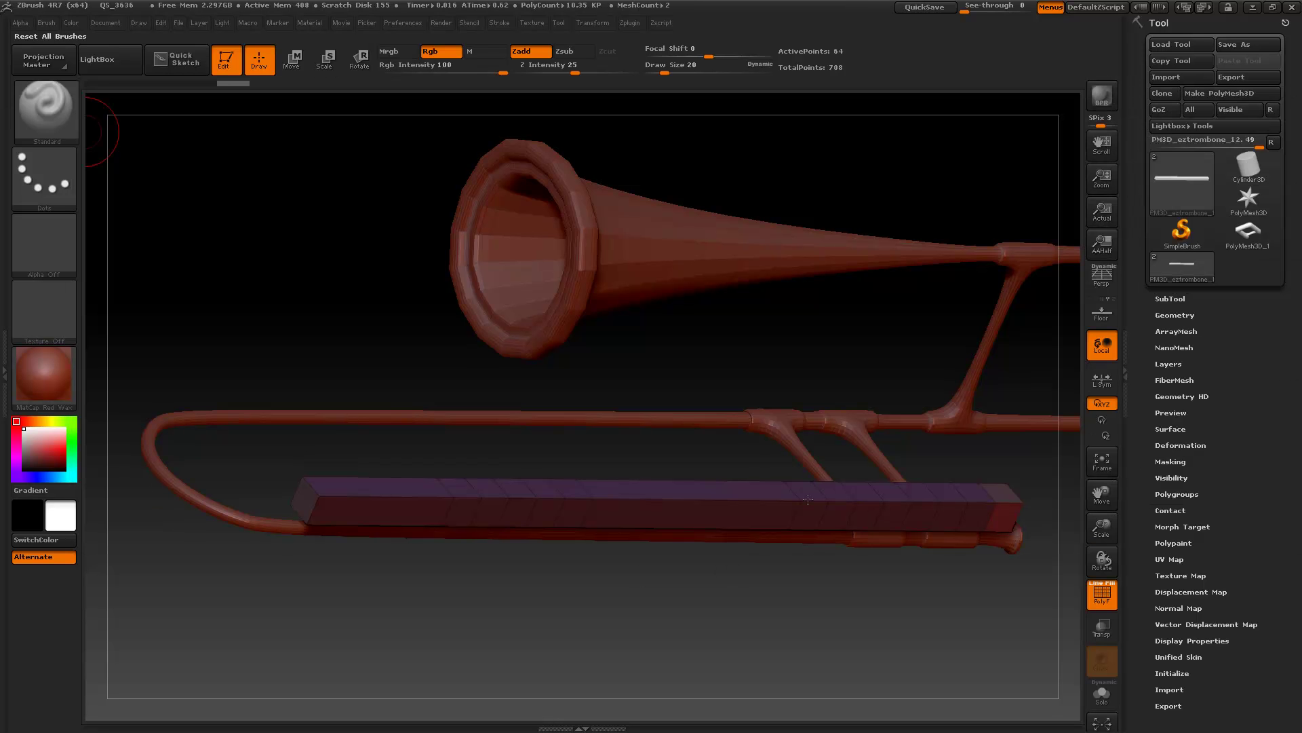
click(71, 118)
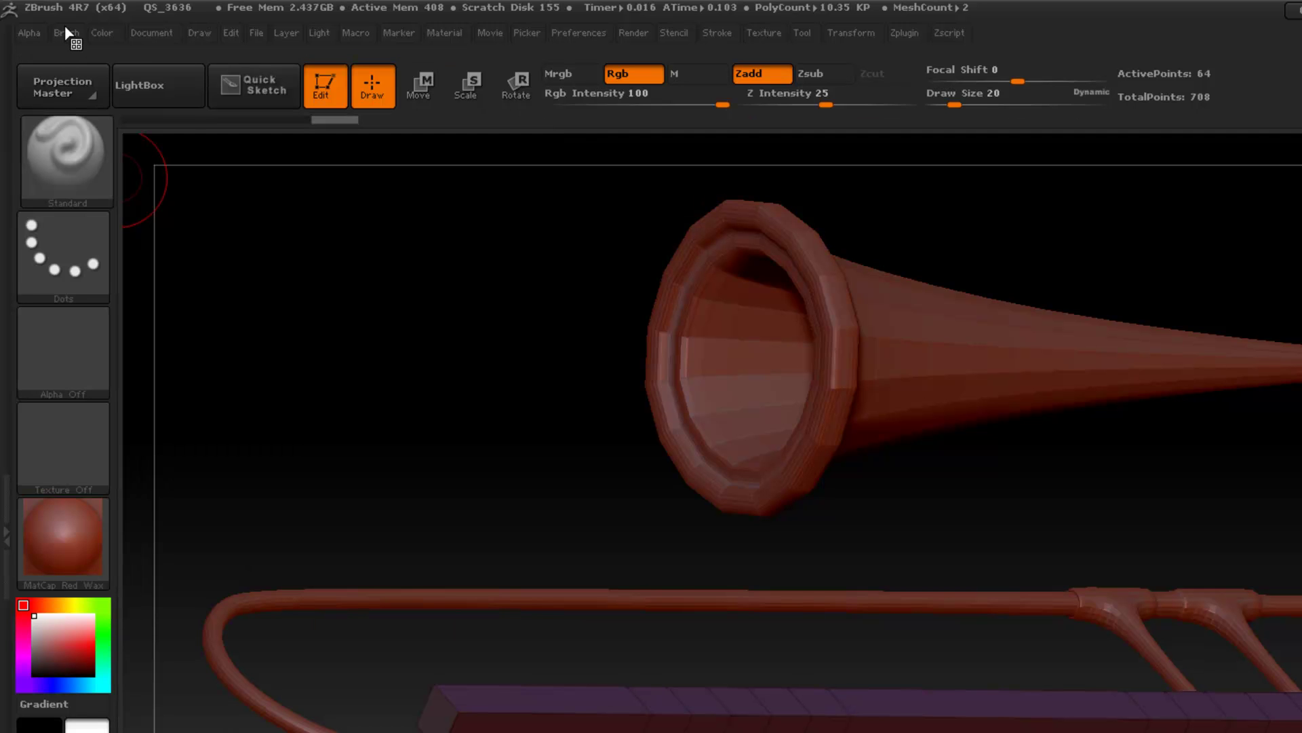
Step: Check the BrushPresets folder in Load Brush, cancel, then view ZM-STEP-OFF and ZM-STEP-ON in the picker
click(66, 33)
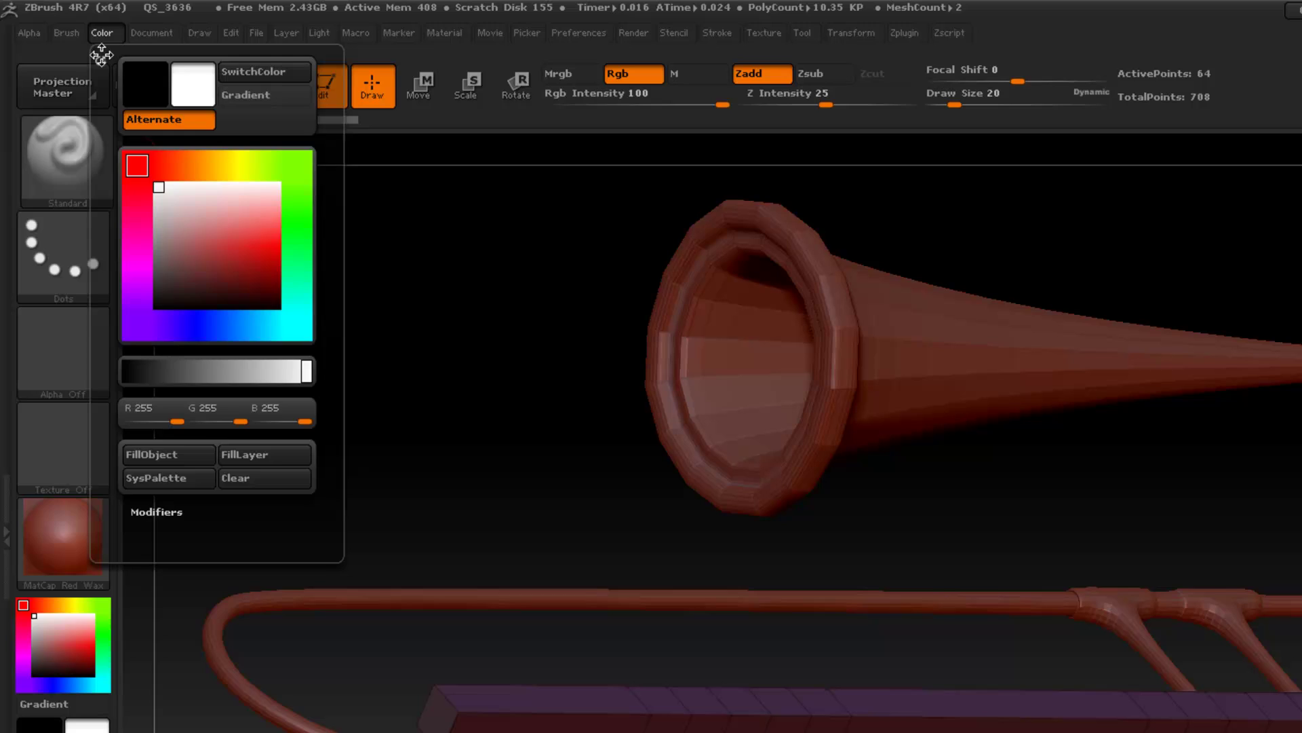
click(104, 71)
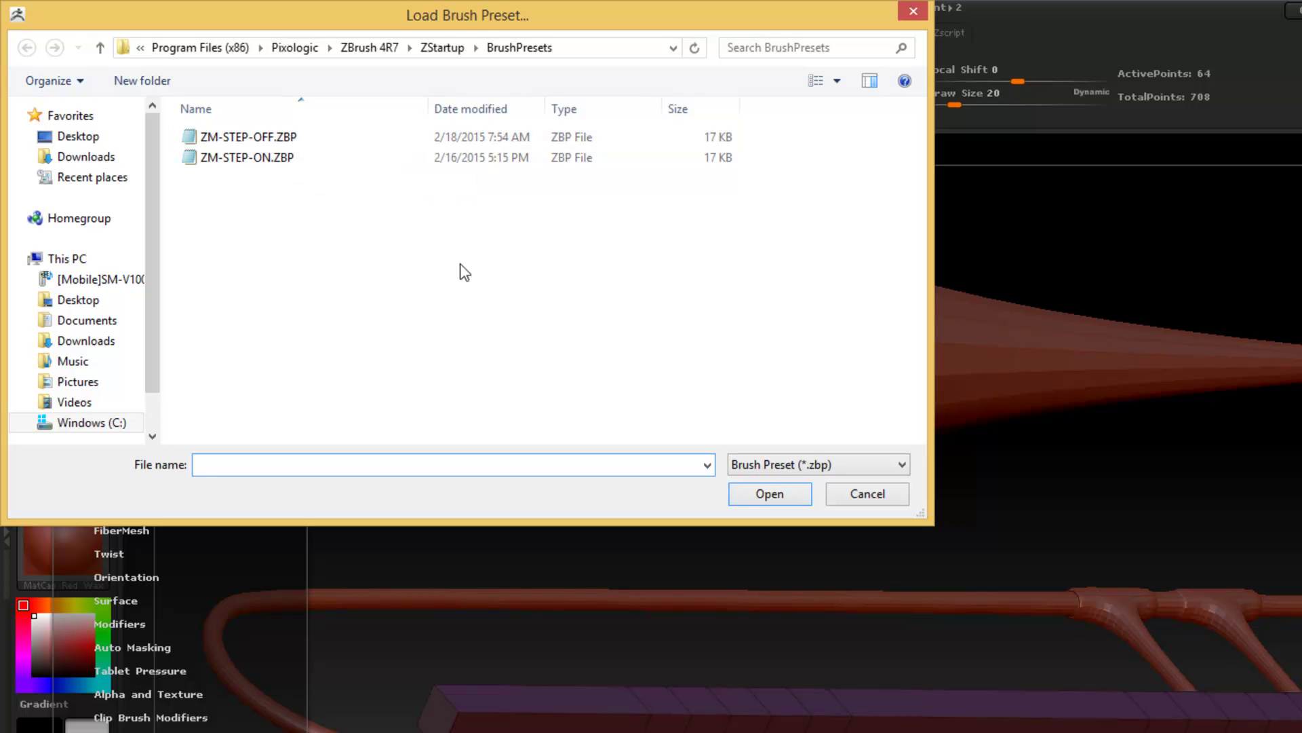
click(872, 495)
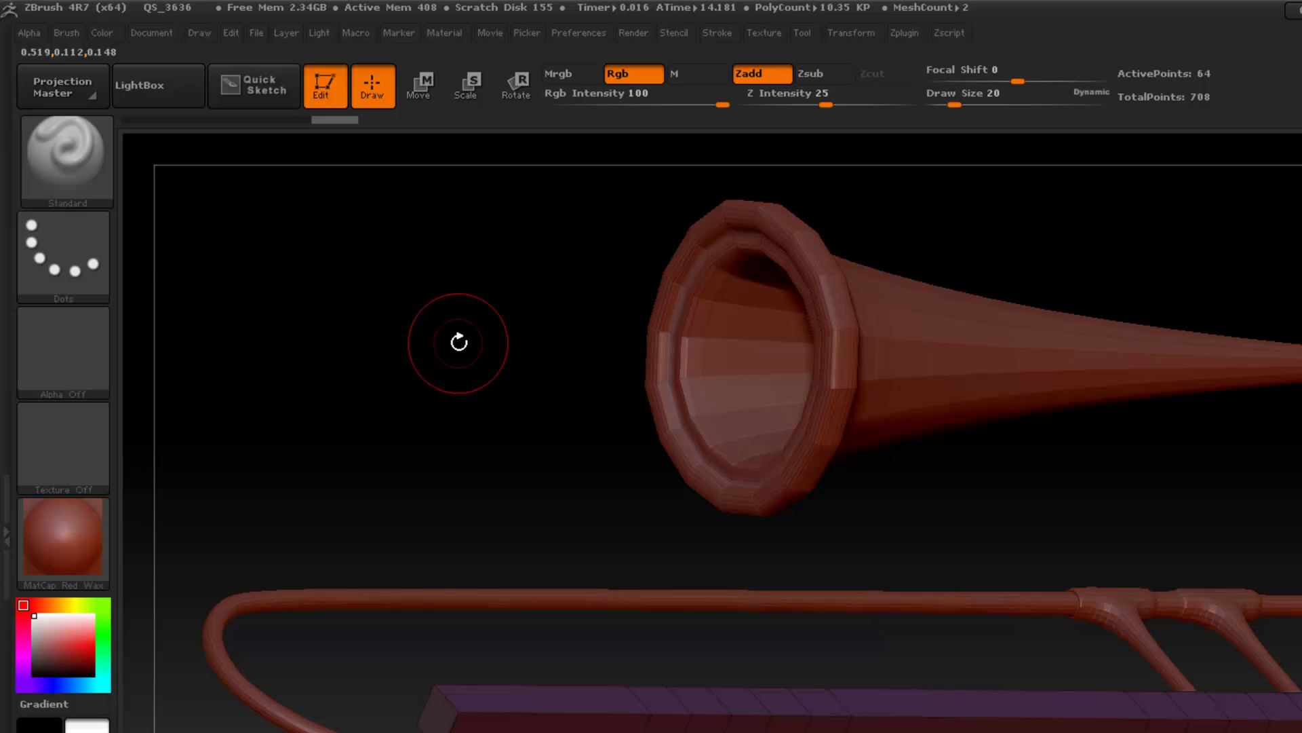
click(88, 177)
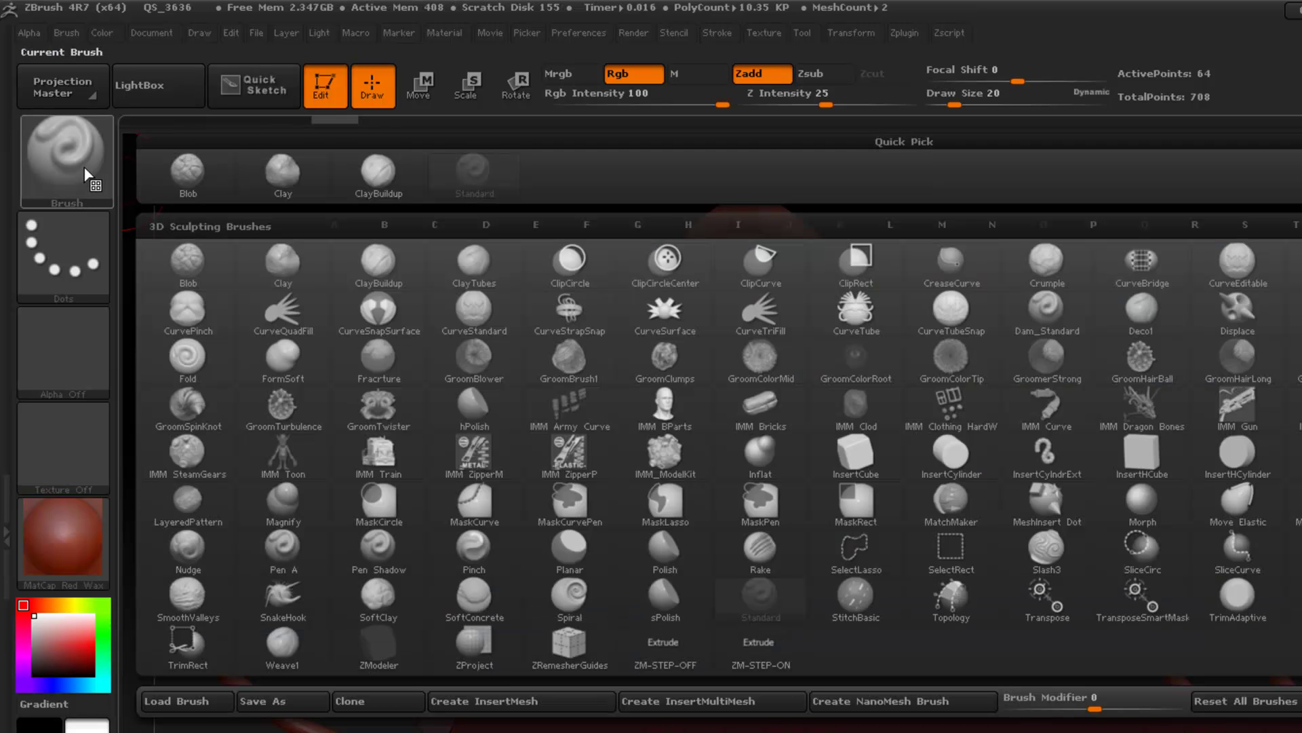